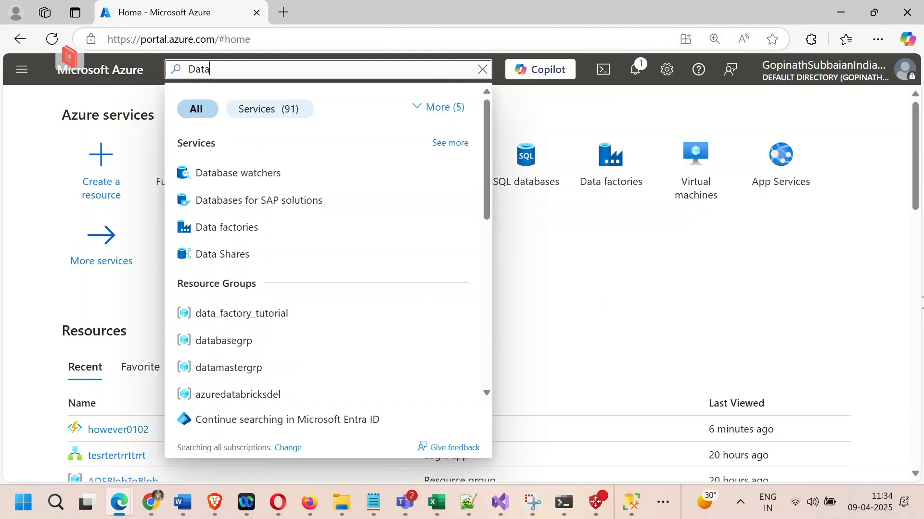
# - Search the portal for "Data fa" and open the Data factories service to create a new data factory
pyautogui.write('fa')
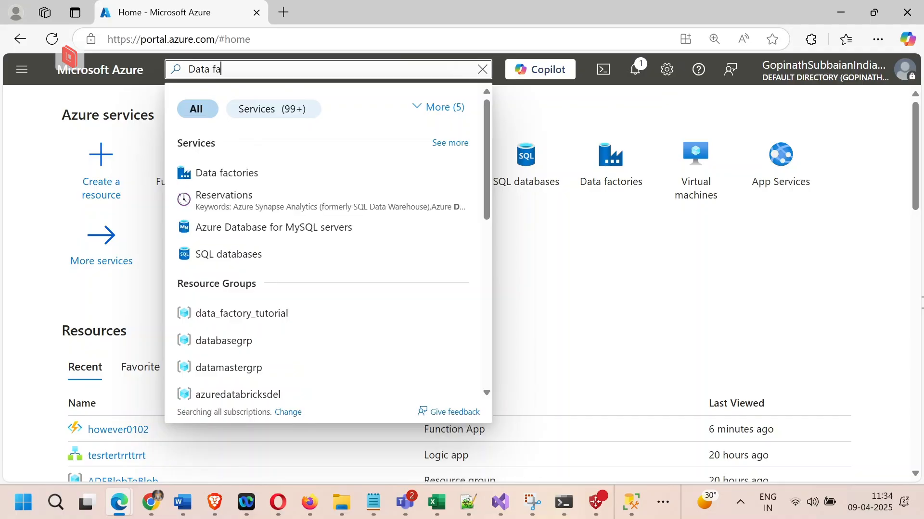
pyautogui.press('Down')
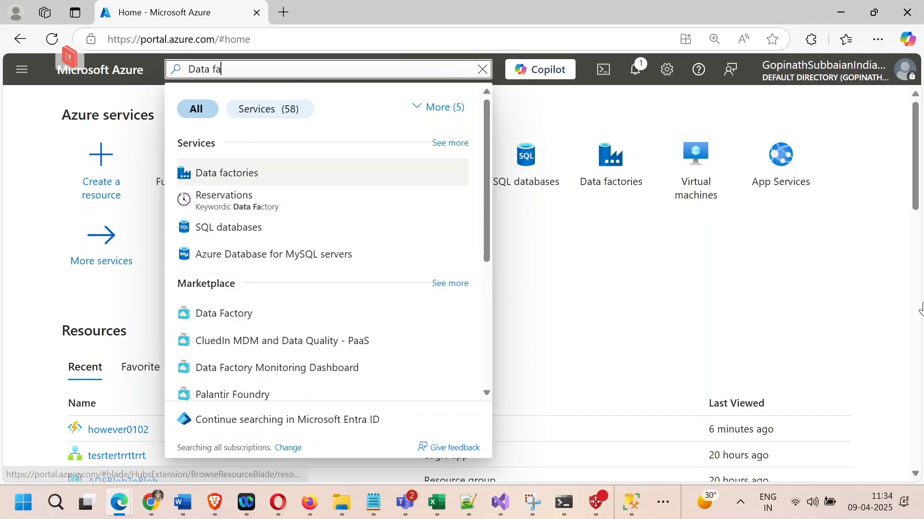
pyautogui.press('Return')
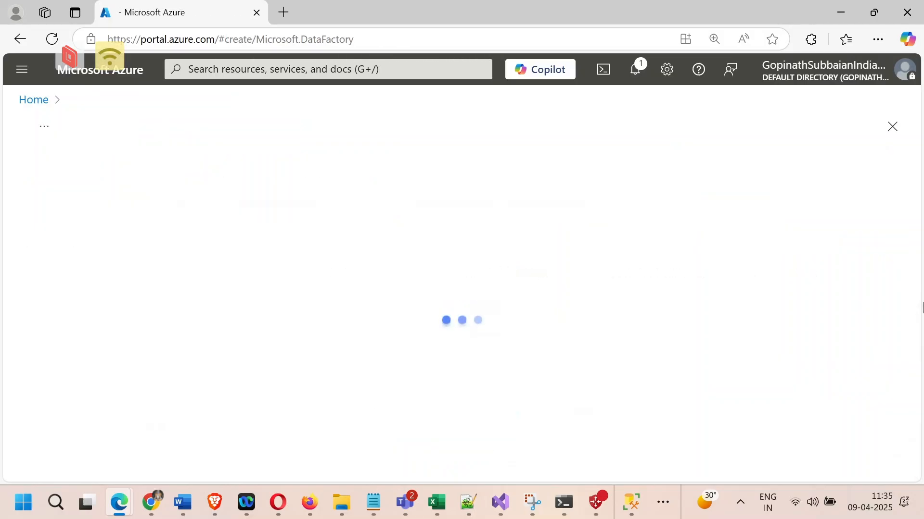
# - Select the existing resource group ADFBlobToBlob for the new data factory
pyautogui.scroll(-2, 921, 308)
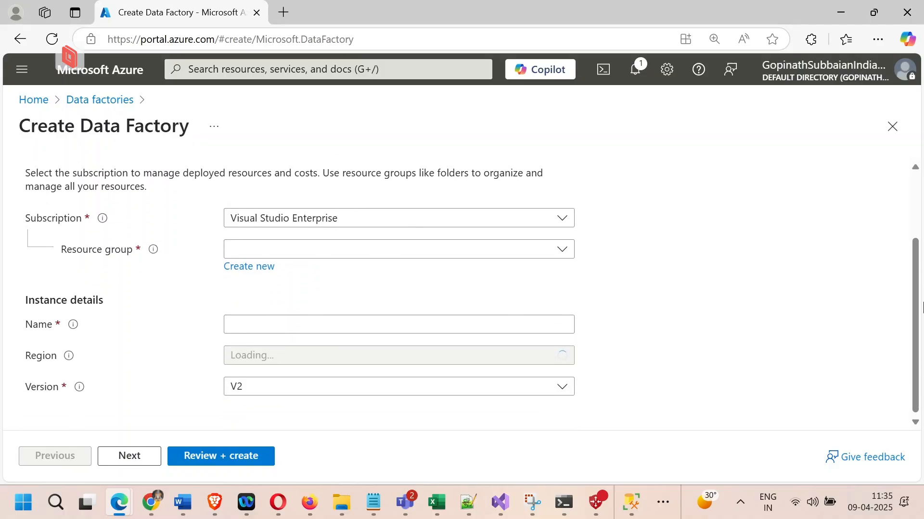
pyautogui.click(399, 249)
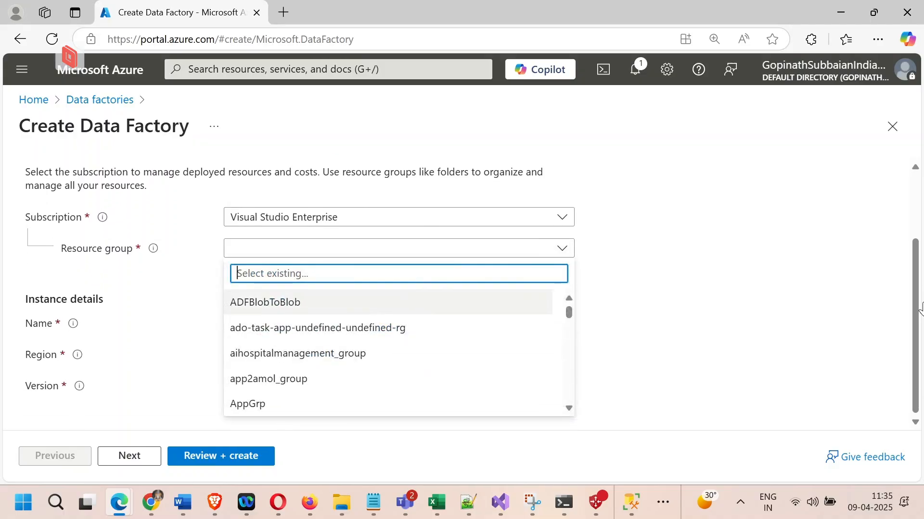
pyautogui.press('Return')
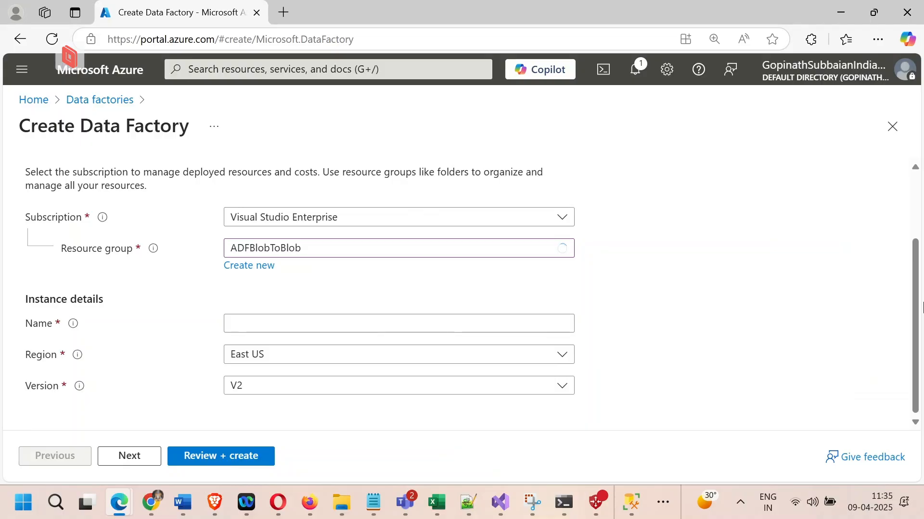
# - Enter newdatafactory as the data factory's name in the instance details
pyautogui.click(269, 323)
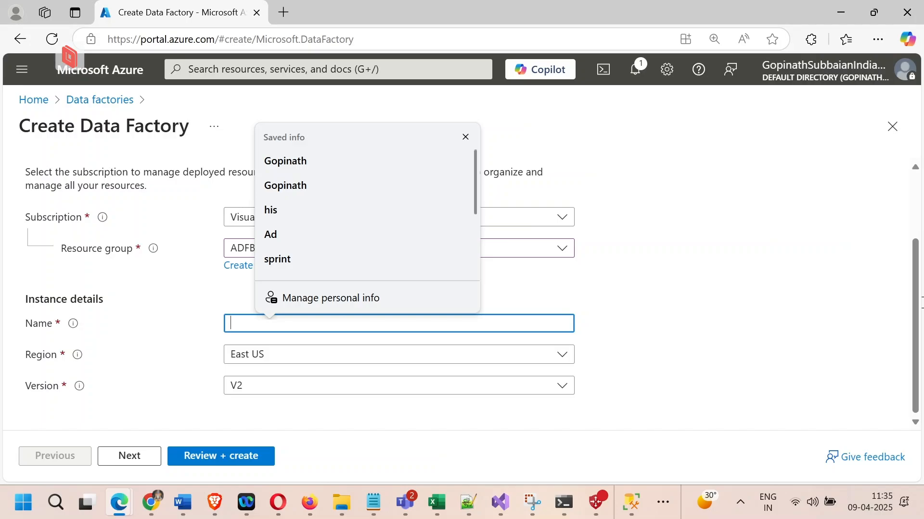
pyautogui.write('new')
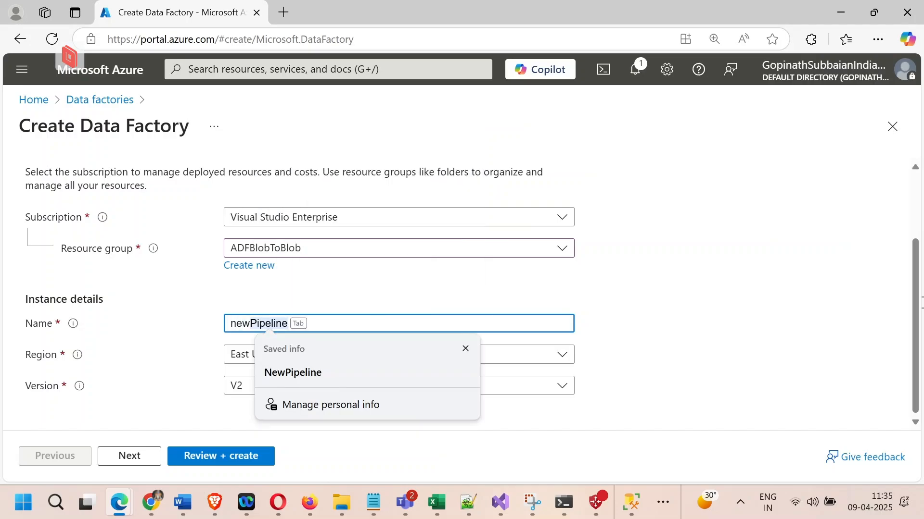
pyautogui.write('dataf')
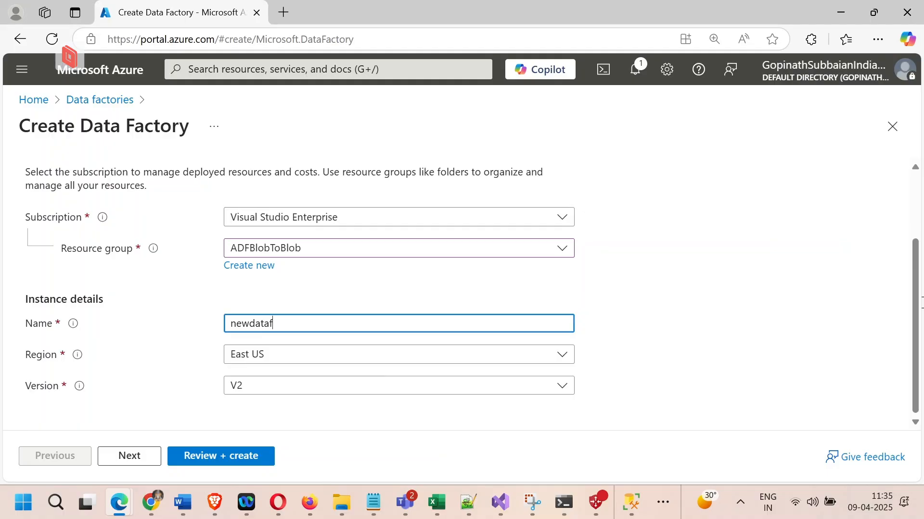
pyautogui.write('actory')
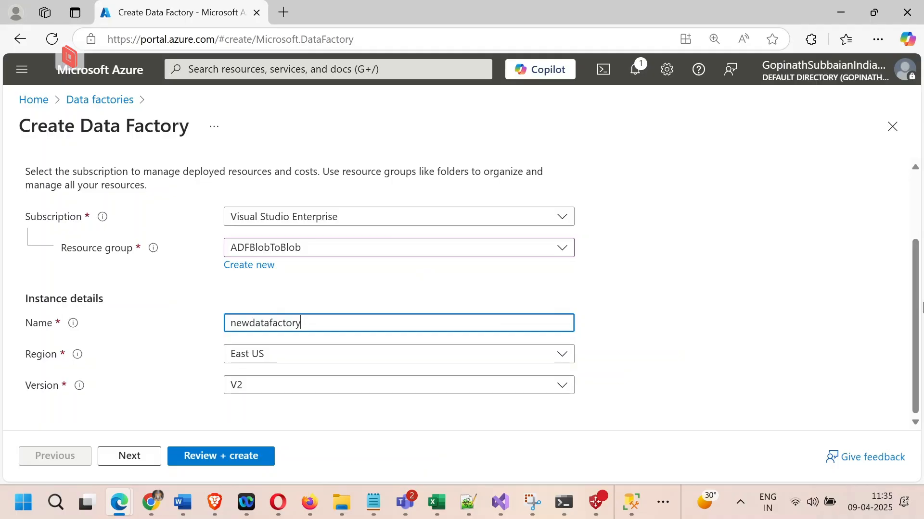
# - Look over the Basics settings, including subscription, resource group, name, region and version, and leave the name field
pyautogui.scroll(1, 921, 309)
pyautogui.scroll(2, 920, 310)
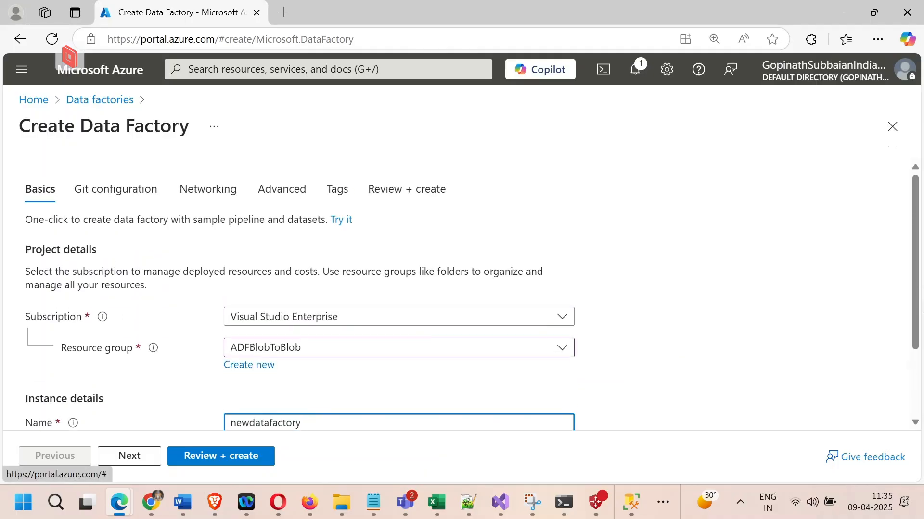
pyautogui.scroll(-3, 921, 310)
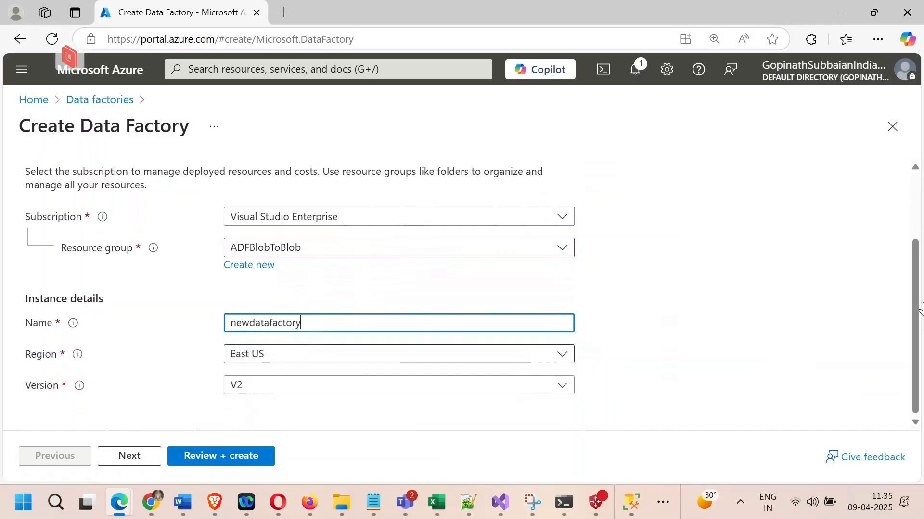
pyautogui.scroll(3, 921, 309)
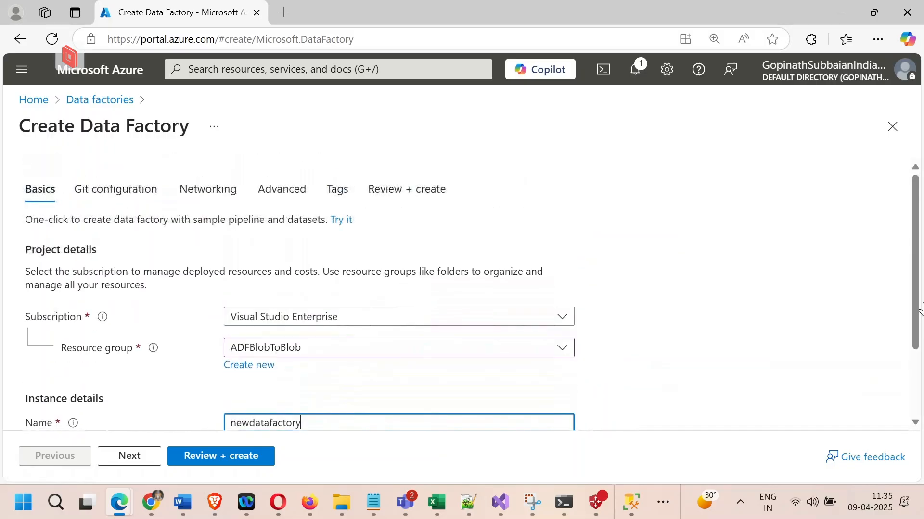
pyautogui.scroll(-3, 920, 309)
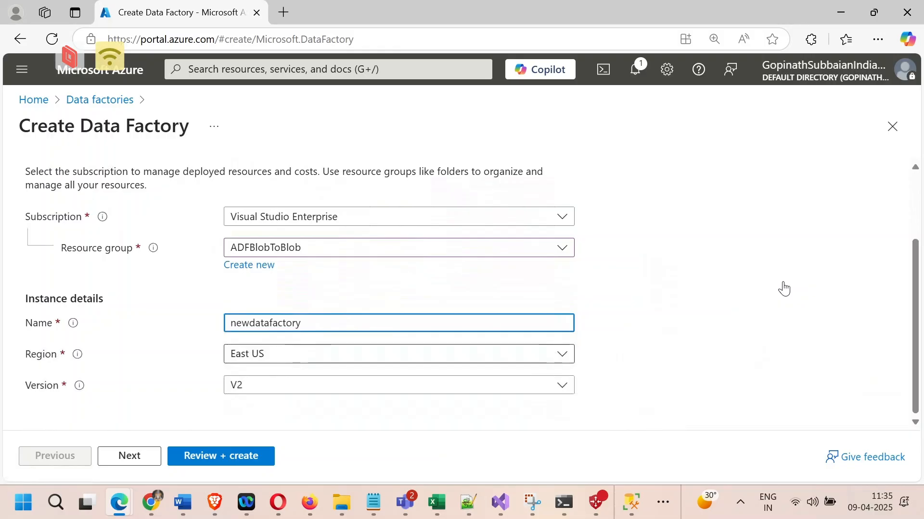
pyautogui.scroll(3, 784, 288)
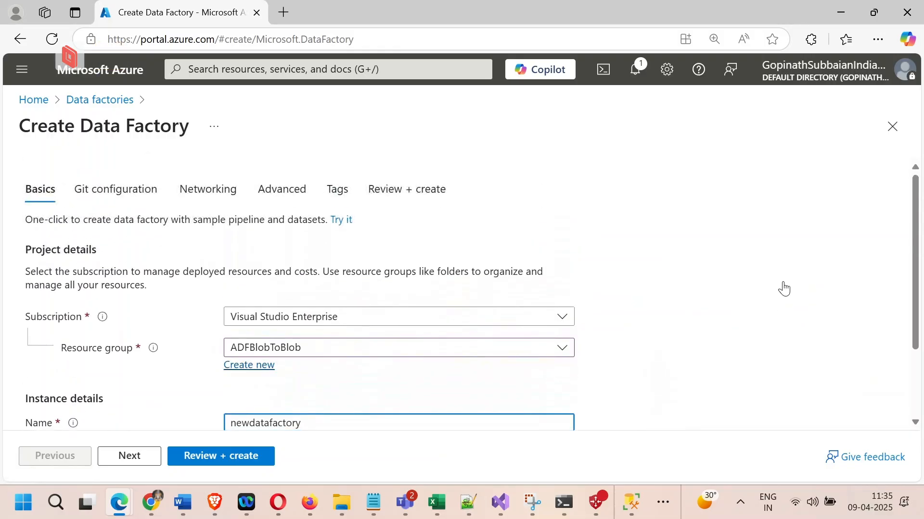
pyautogui.scroll(-3, 784, 289)
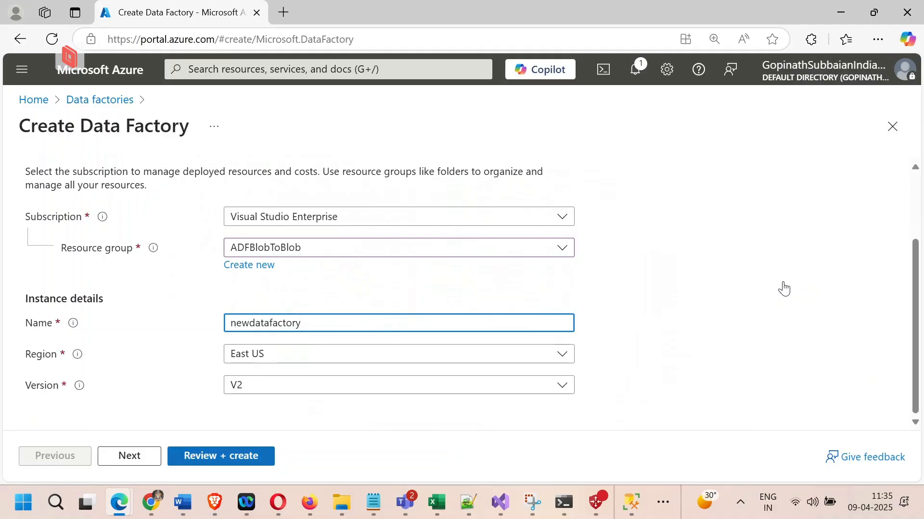
pyautogui.click(784, 288)
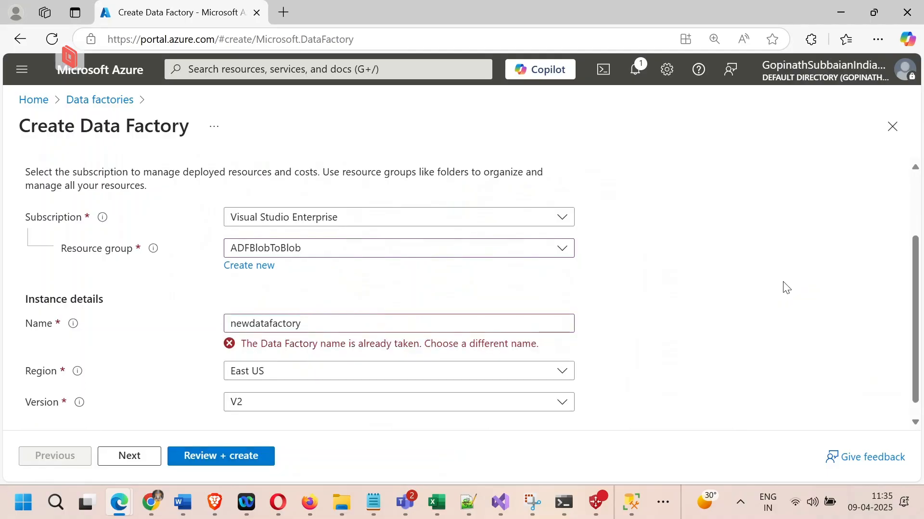
# - Change the data factory's name to newdatafactory9019
pyautogui.press('Tab')
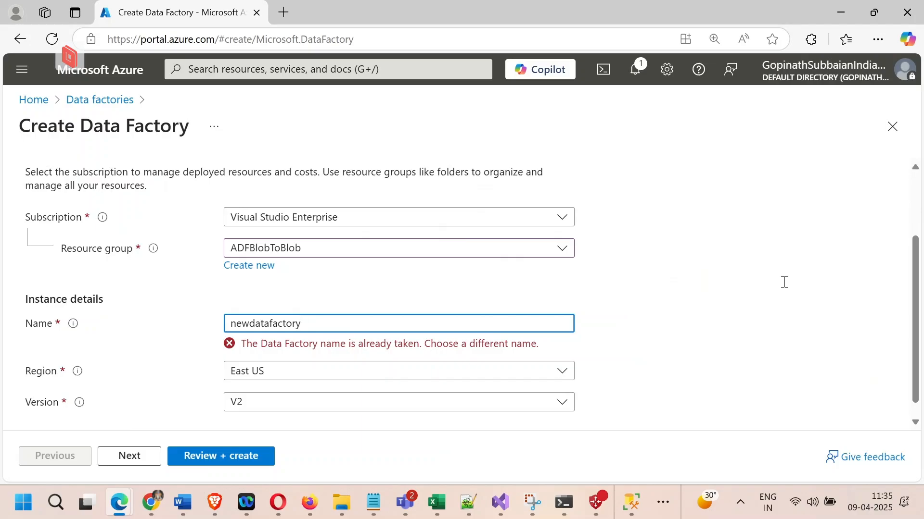
pyautogui.write('9019')
pyautogui.click(786, 287)
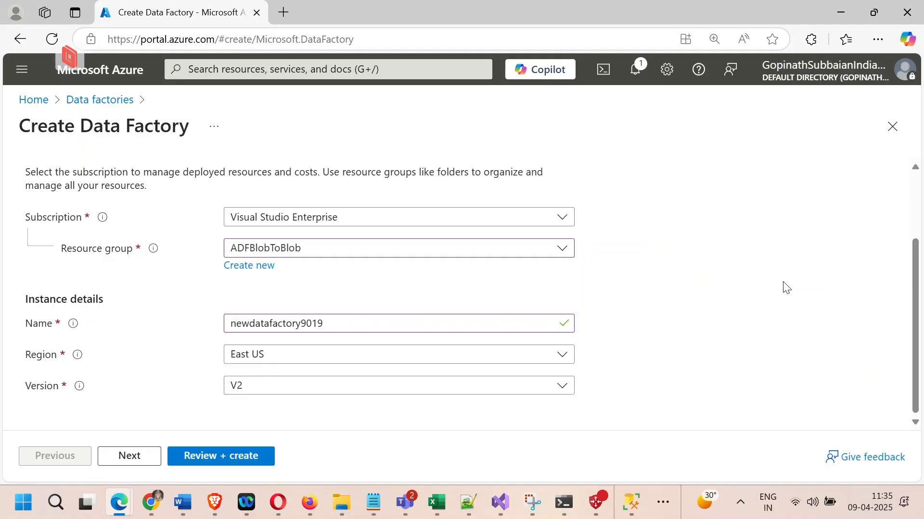
# - Look over the Basics settings again and proceed to the Git configuration of the data factory
pyautogui.scroll(2, 785, 289)
pyautogui.scroll(-2, 784, 289)
pyautogui.scroll(4, 784, 288)
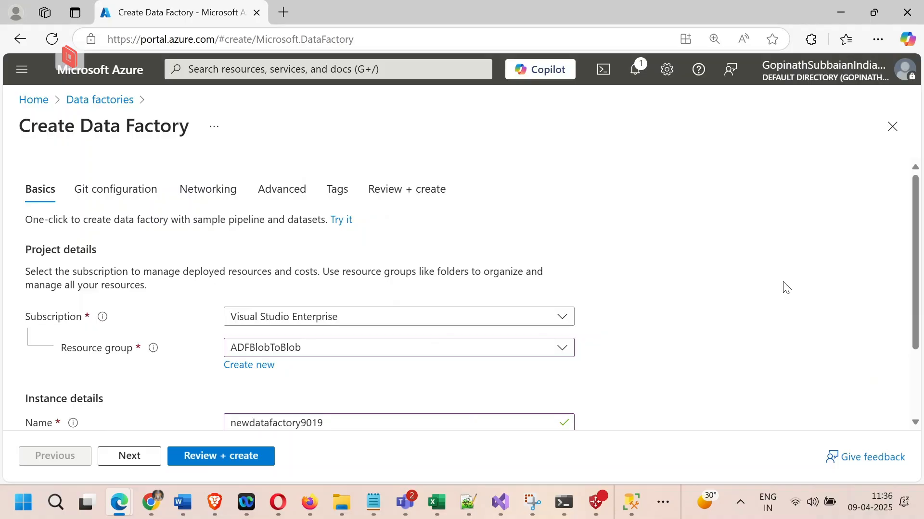
pyautogui.press('Right')
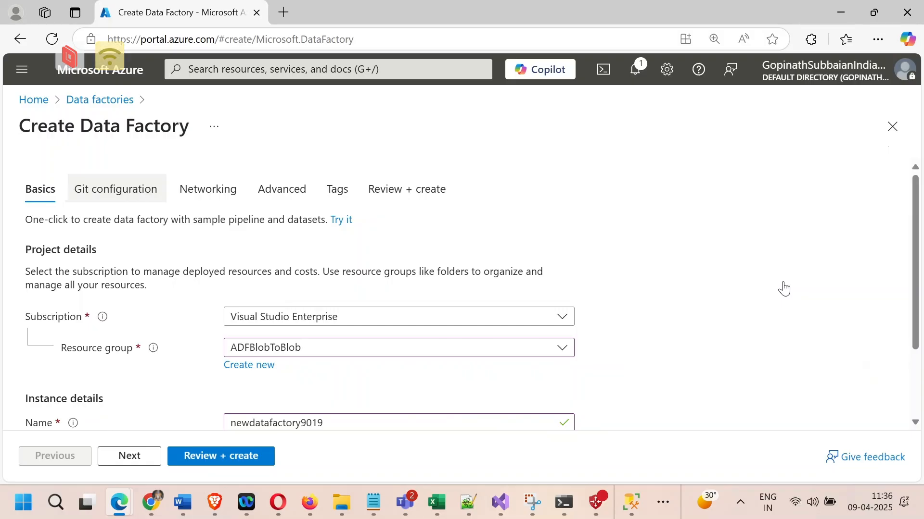
pyautogui.press('Right')
pyautogui.press('Right')
pyautogui.press('Tab')
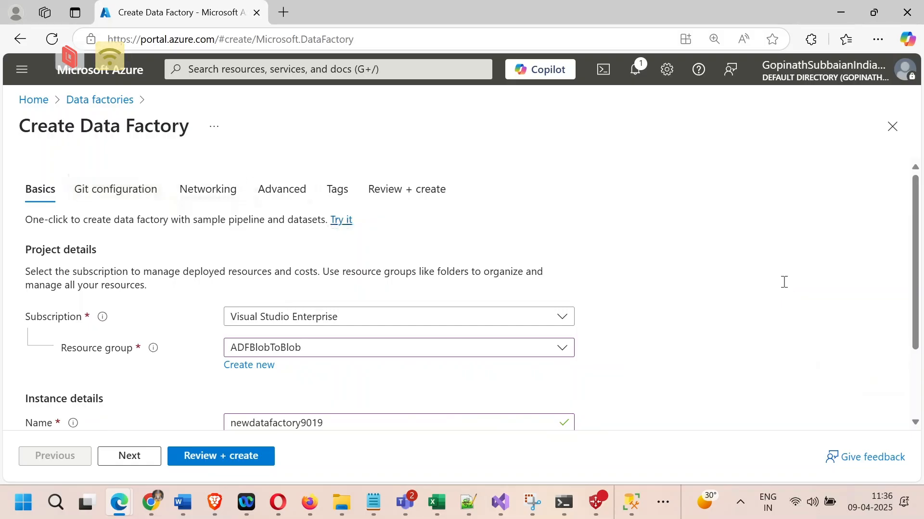
pyautogui.hotkey('shift', 'Tab')
pyautogui.press('Return')
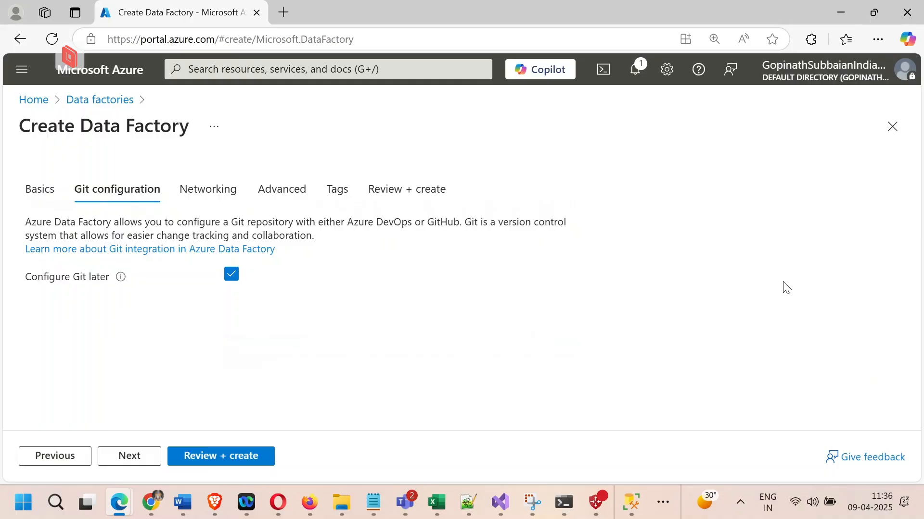
# - Turn off Configure Git later and examine the Azure DevOps and GitHub repository settings
pyautogui.press('space')
pyautogui.scroll(-2, 786, 288)
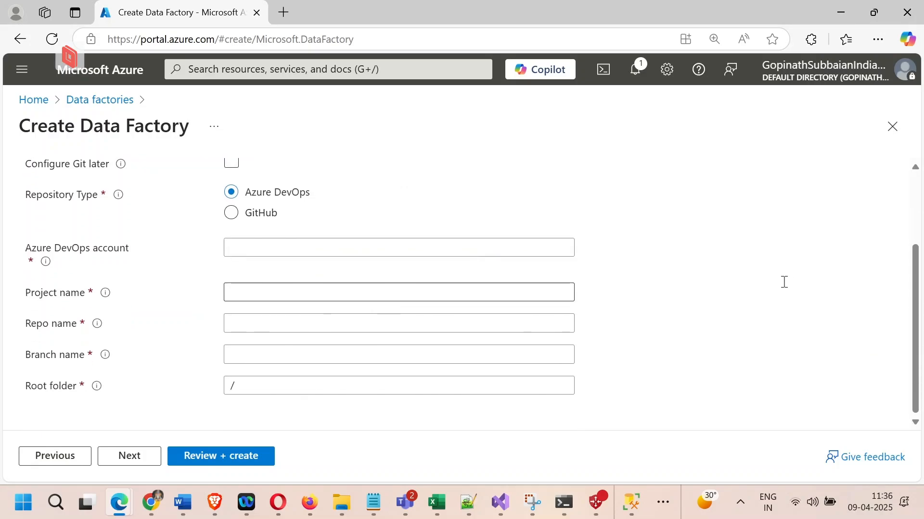
pyautogui.scroll(3, 784, 282)
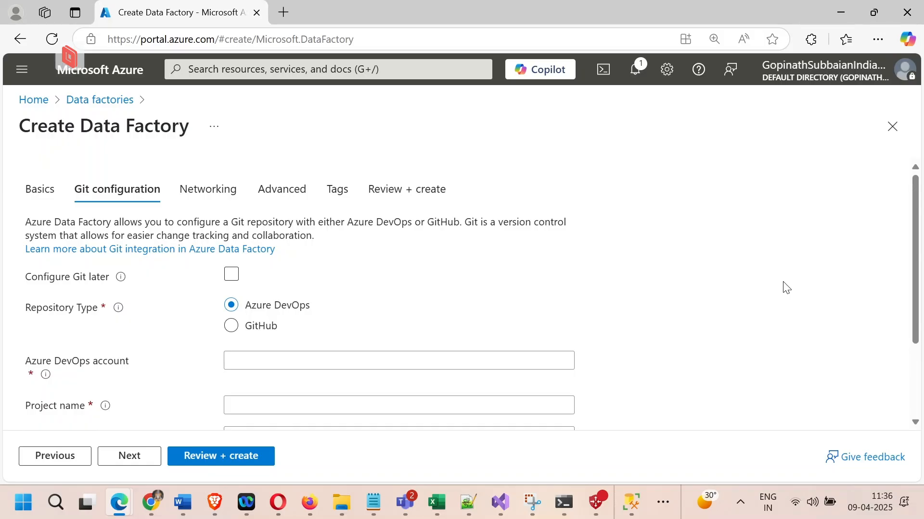
# - Examine the Networking options for the managed virtual network and endpoints, and open the Advanced encryption settings
pyautogui.click(783, 283)
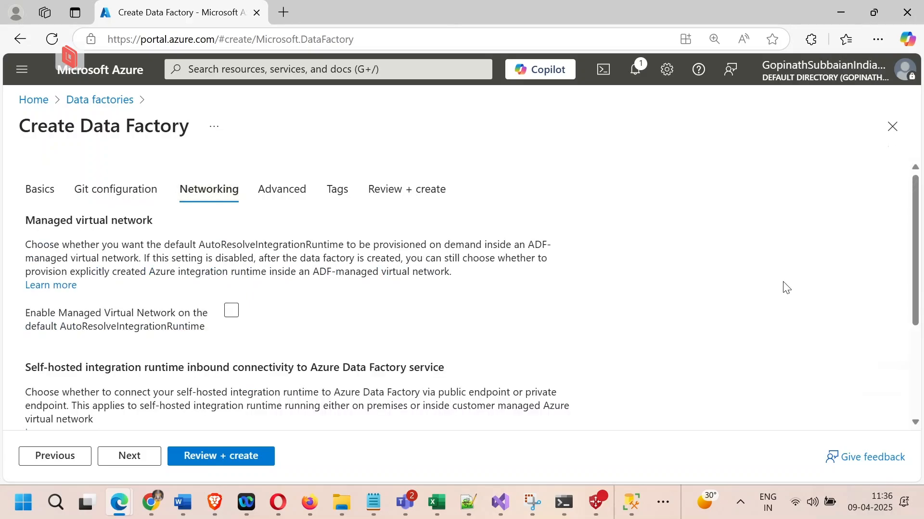
pyautogui.scroll(-3, 785, 288)
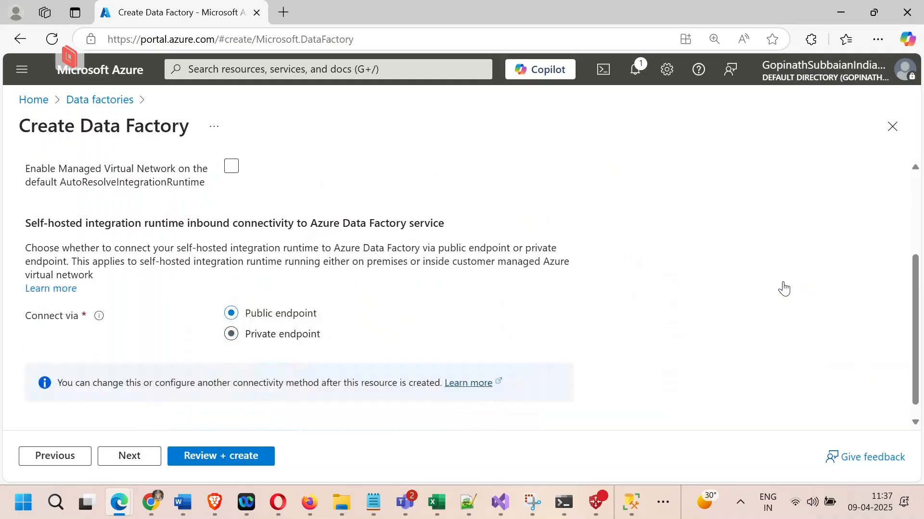
pyautogui.scroll(3, 784, 289)
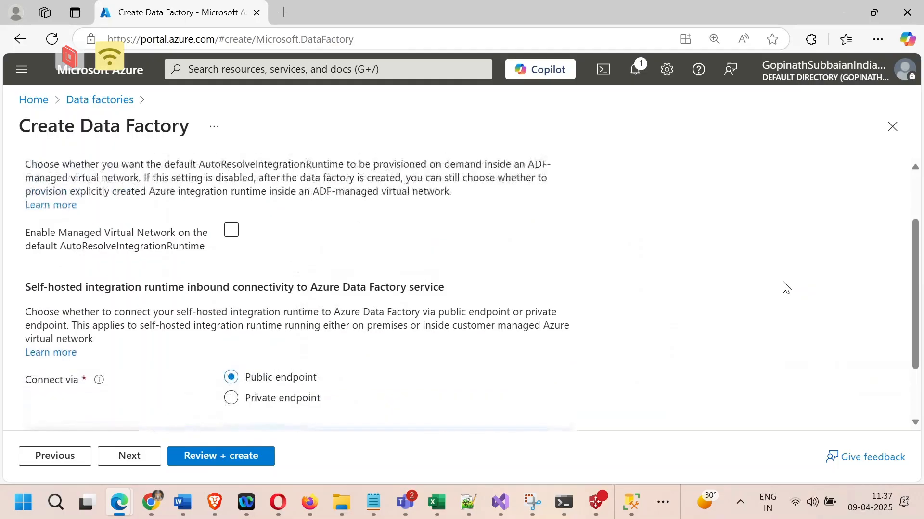
pyautogui.click(282, 189)
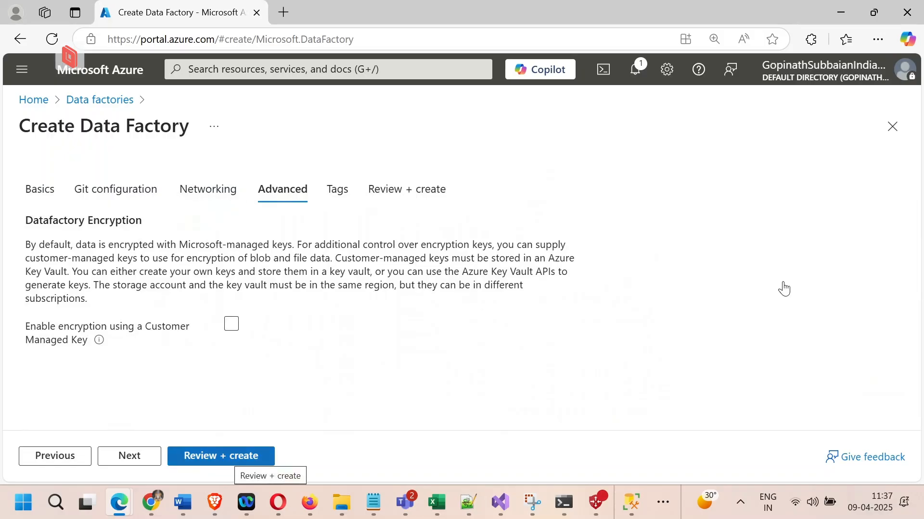
# - Review the configuration and terms, and create the data factory newdatafactory9019
pyautogui.press('Return')
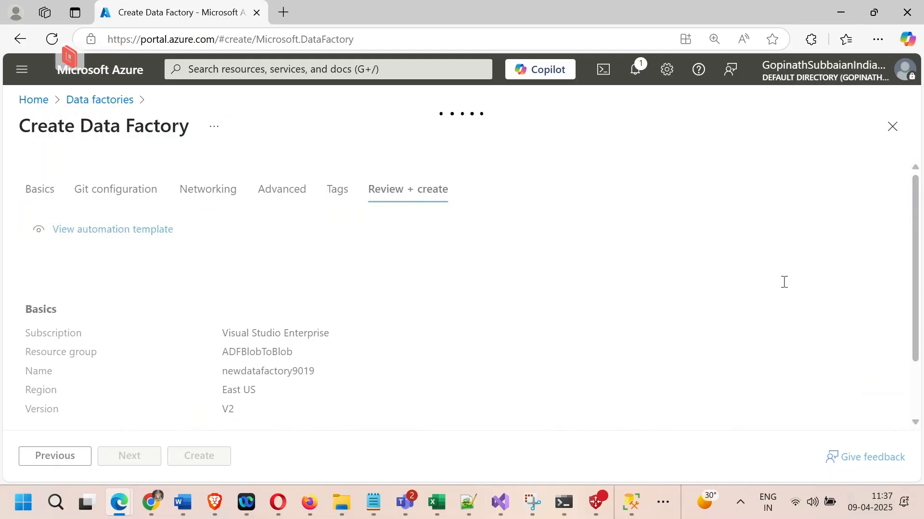
pyautogui.scroll(-1, 784, 281)
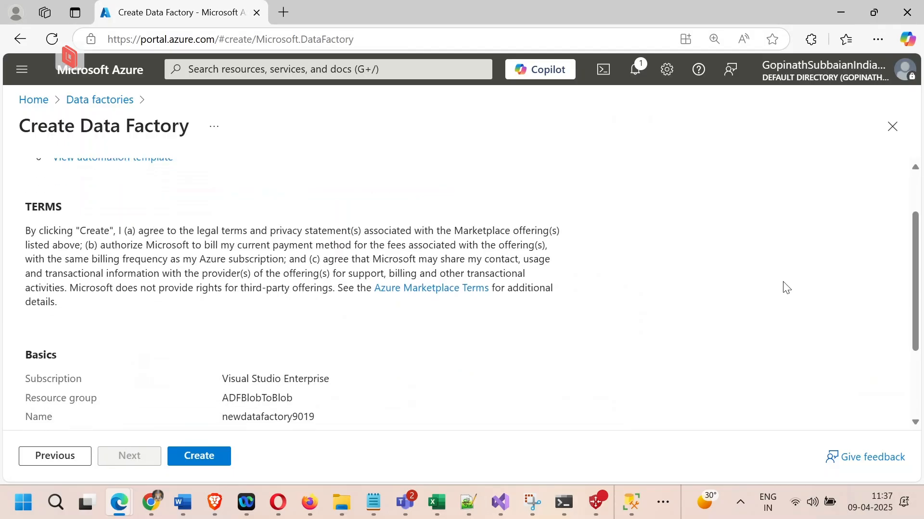
pyautogui.click(199, 456)
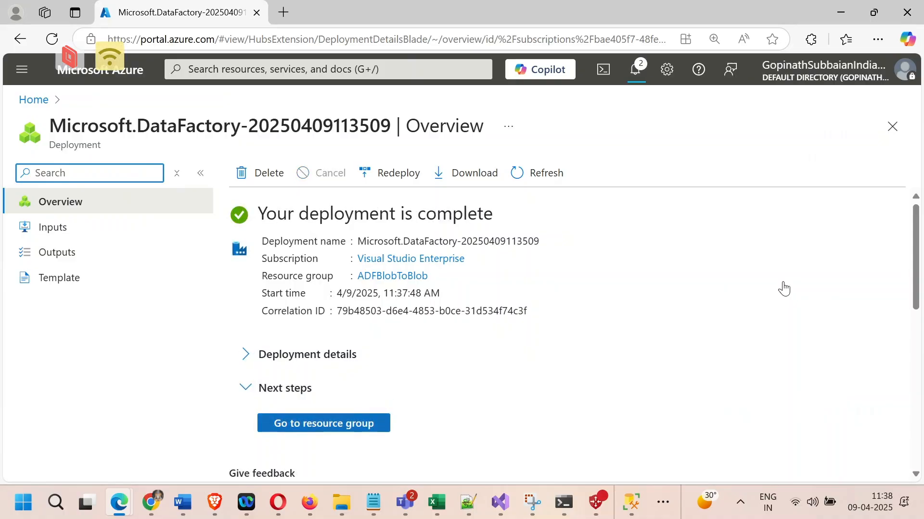
# - Open the deployment's resource group and look through its resources for newdatafactory9019
pyautogui.click(324, 424)
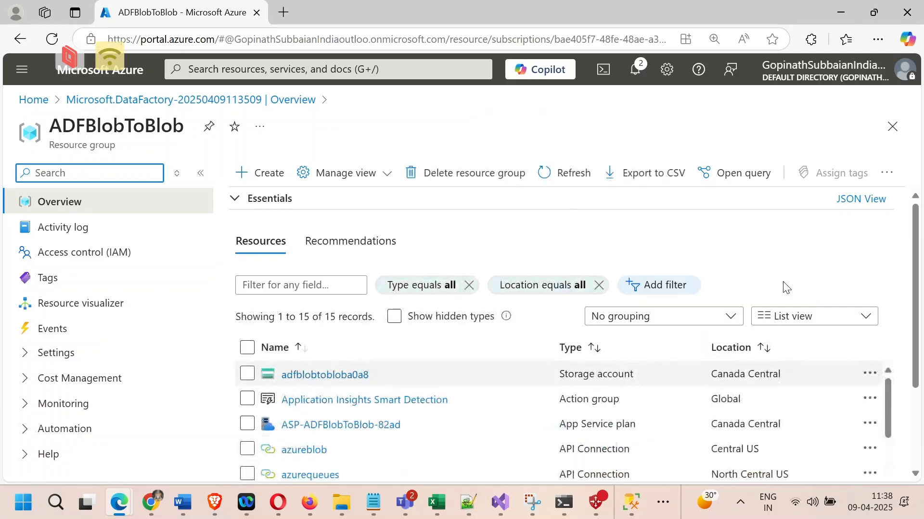
pyautogui.scroll(-5, 785, 287)
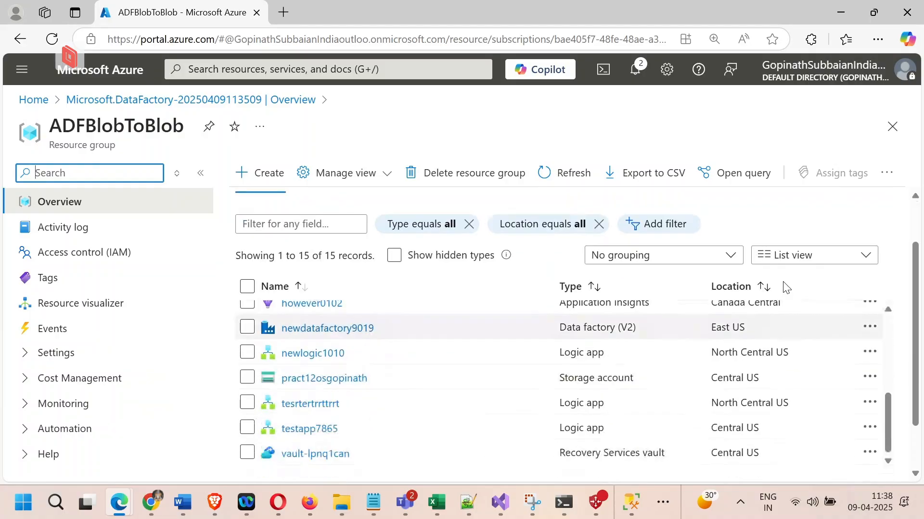
pyautogui.scroll(6, 785, 287)
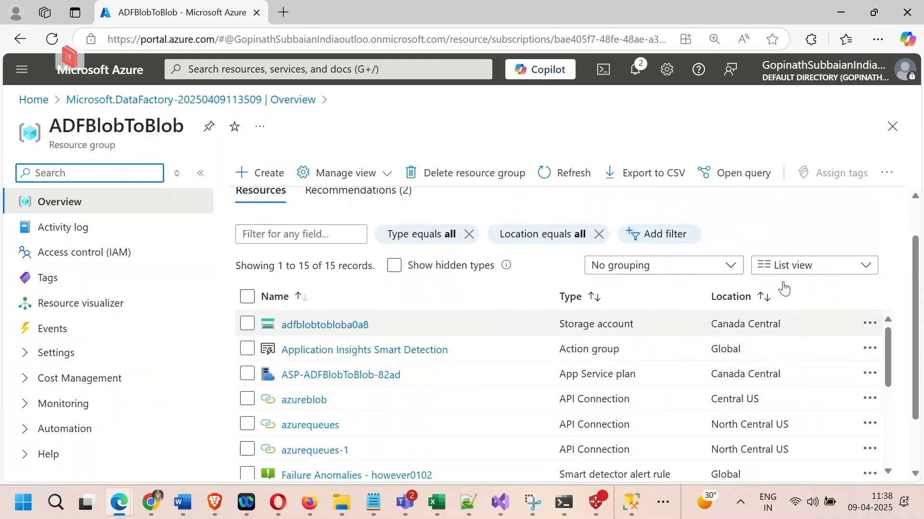
# - Open the overview of the data factory newdatafactory9019 and launch its Azure Data Factory Studio
pyautogui.hotkey('alt', 'Left')
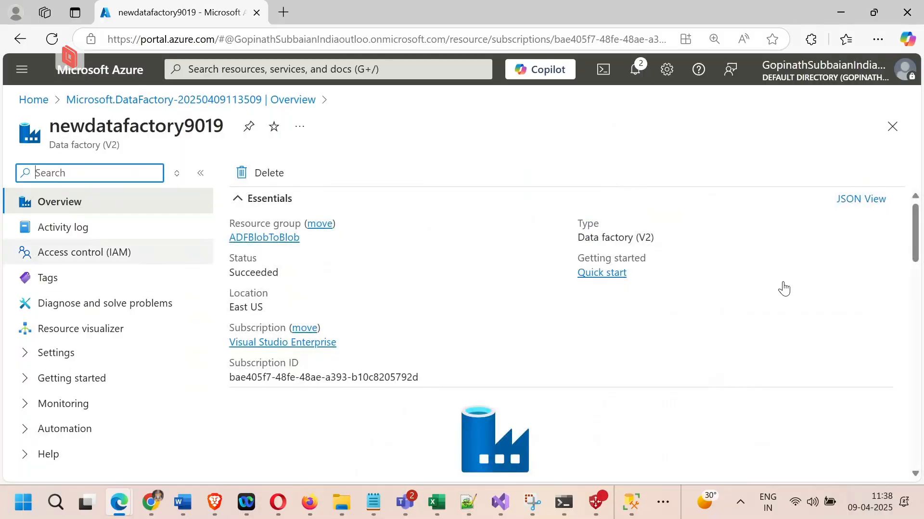
pyautogui.scroll(-3, 784, 289)
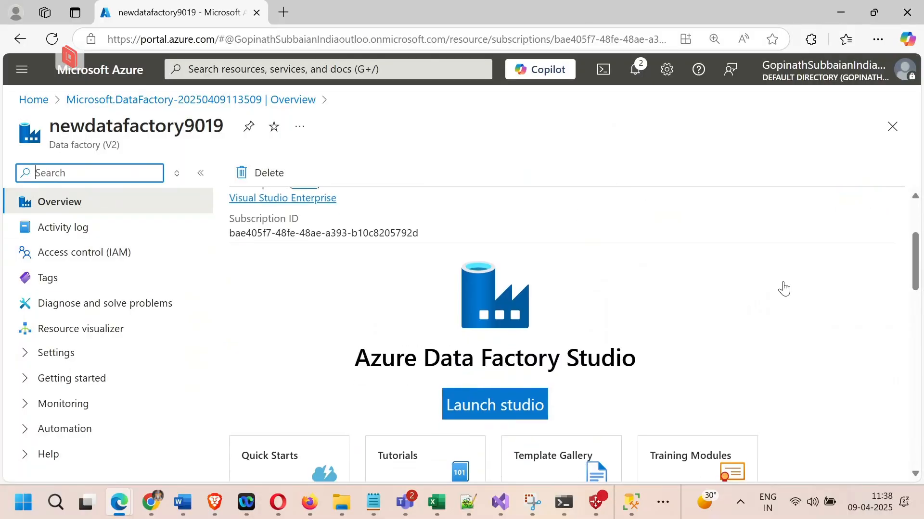
pyautogui.scroll(-2, 784, 289)
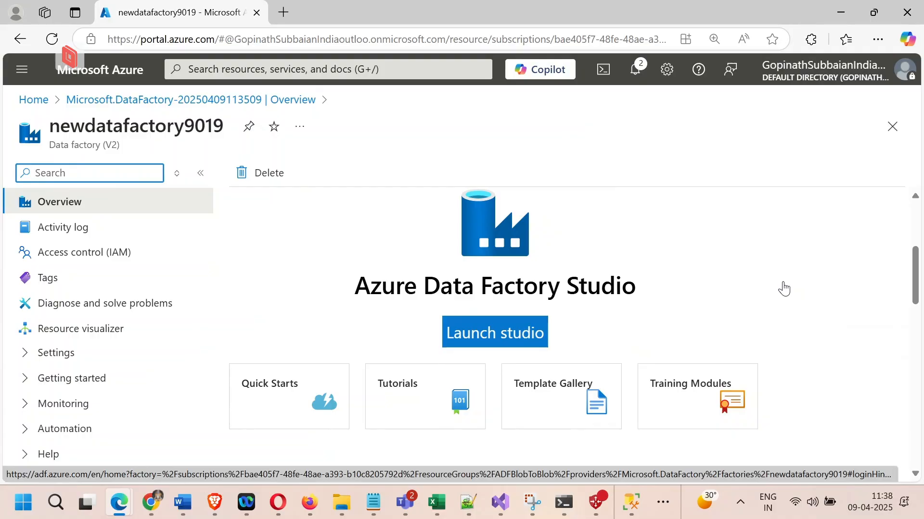
pyautogui.click(783, 288)
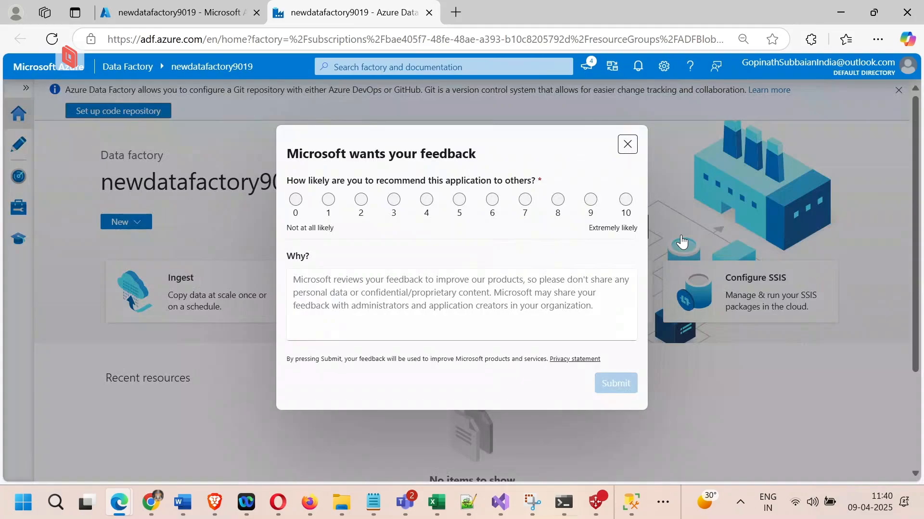
# - Submit the feedback survey with a recommendation rating of 7, and open the studio's Author page with the factory resources
pyautogui.click(525, 199)
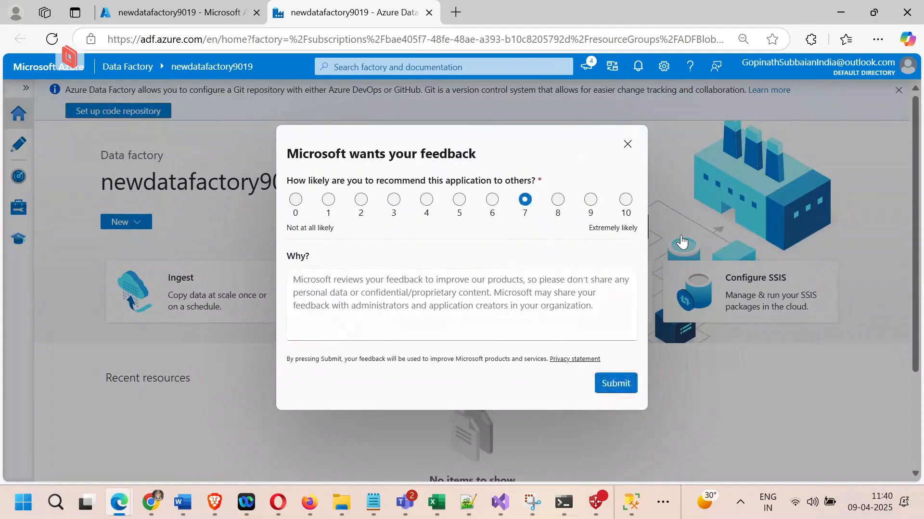
pyautogui.click(615, 384)
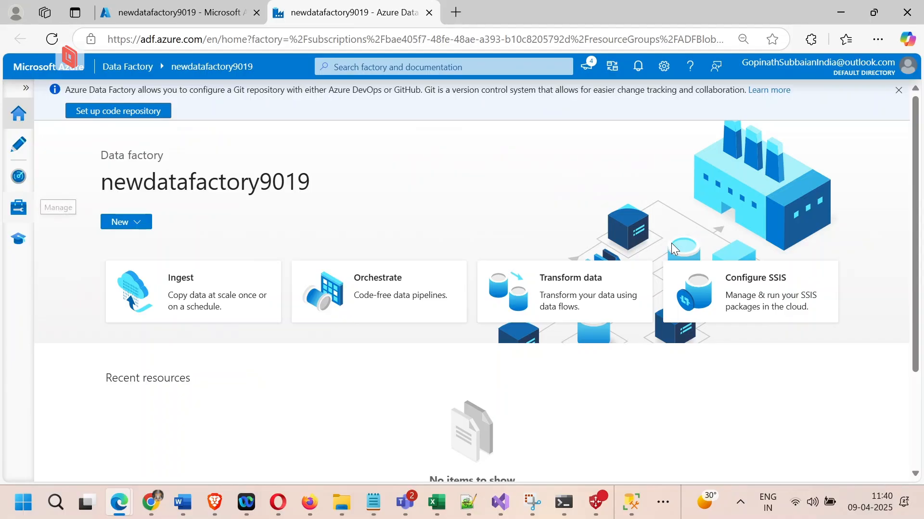
pyautogui.press('Return')
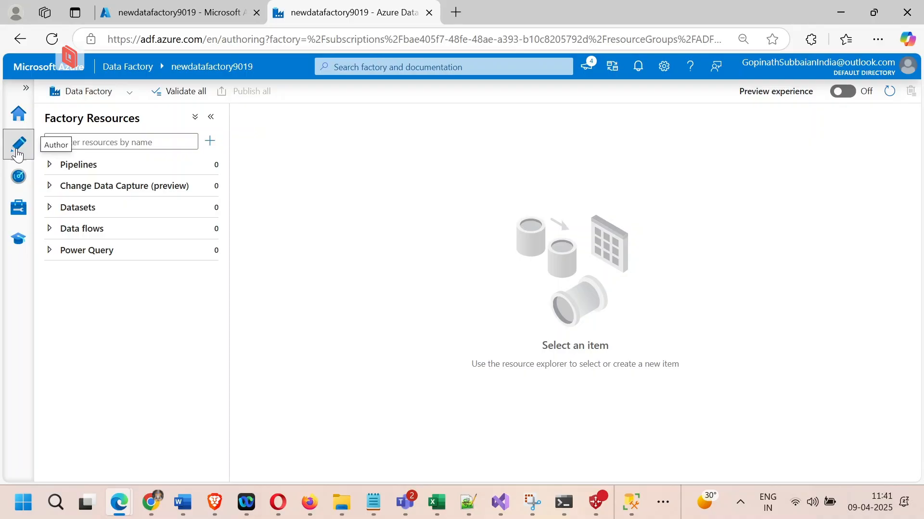
pyautogui.press('super')
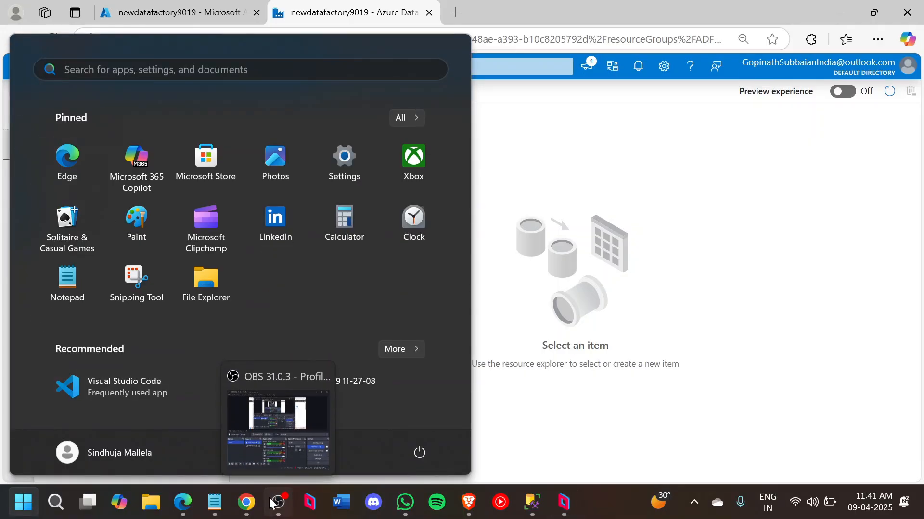